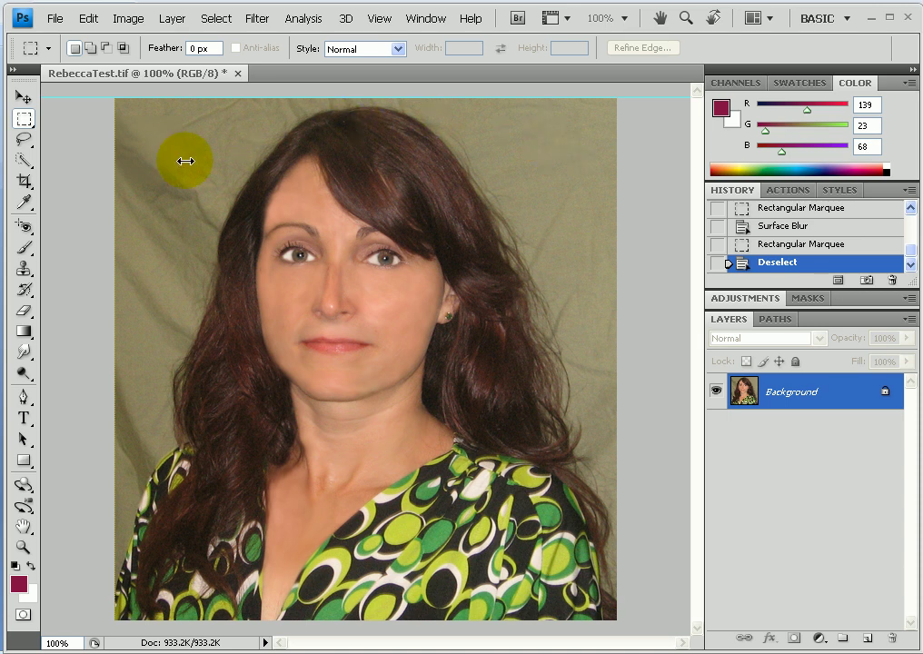
{"action": "left_click", "coordinate": [56, 19]}
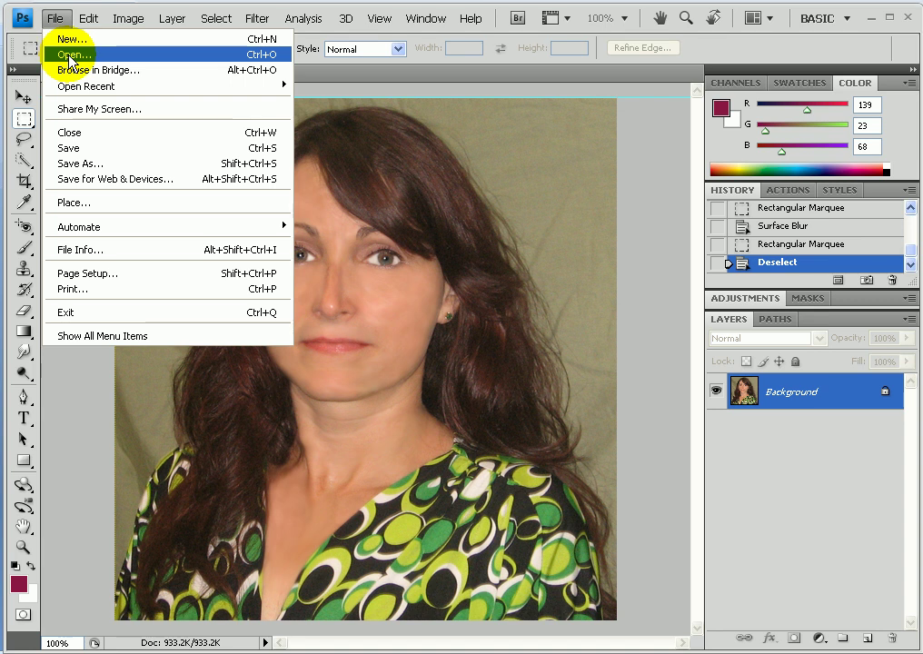
{"action": "left_click", "coordinate": [329, 107]}
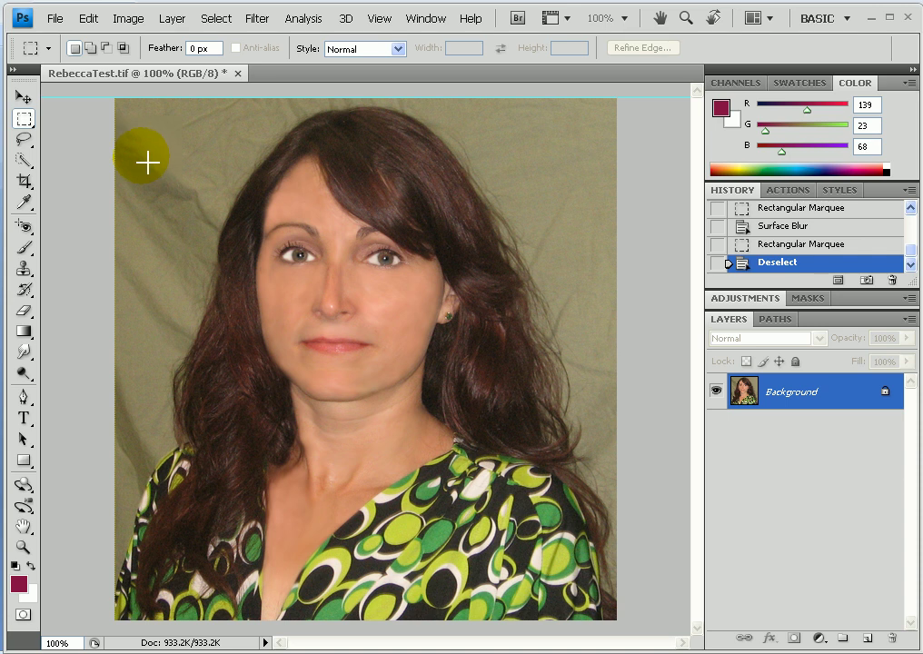
{"action": "left_click", "coordinate": [309, 179]}
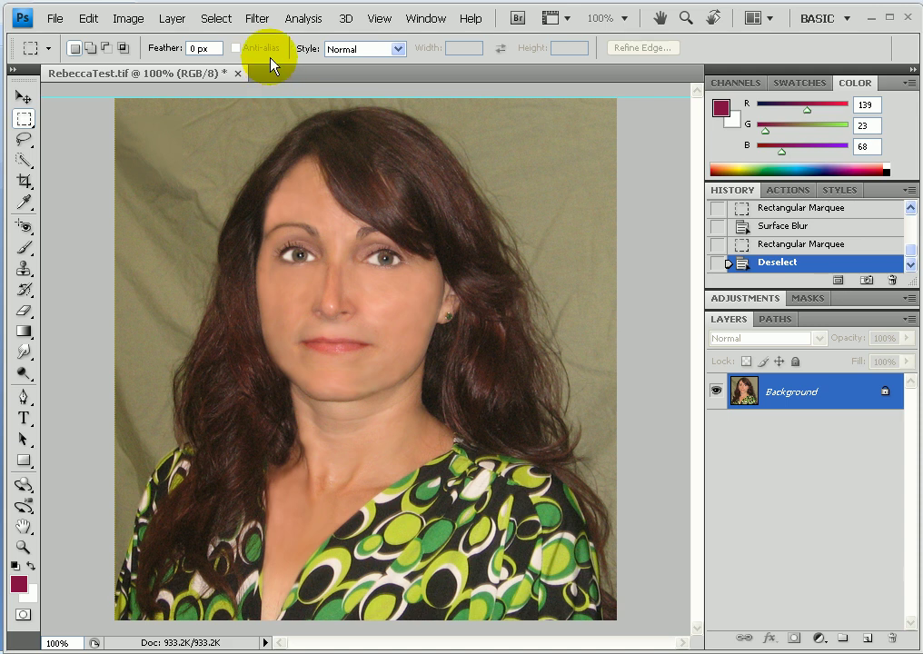
Apply a Surface Blur to the portrait with a radius of 12 pixels and a threshold of 8 levels.
{"action": "left_click", "coordinate": [259, 20]}
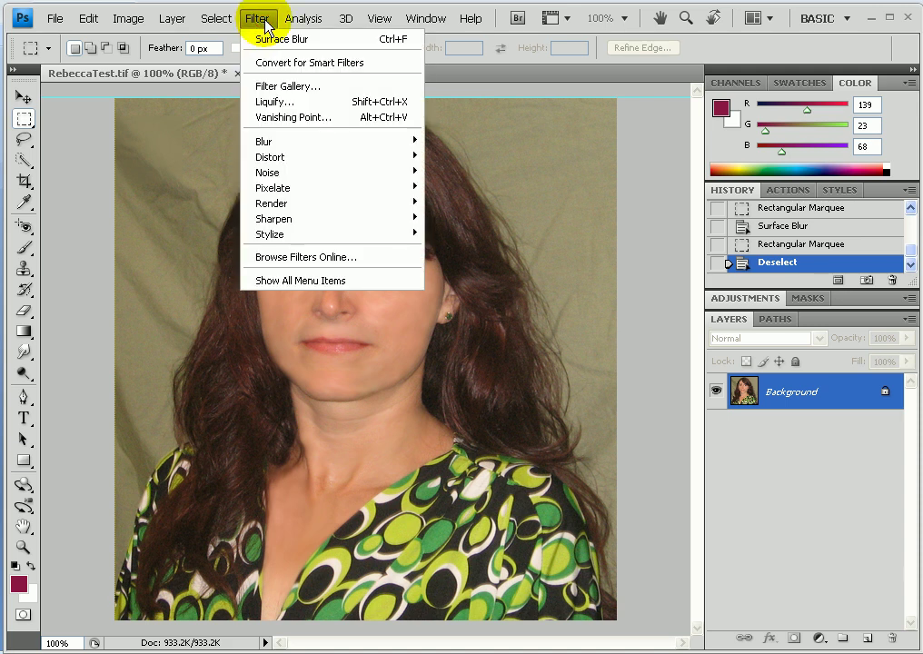
{"action": "left_click", "coordinate": [270, 143]}
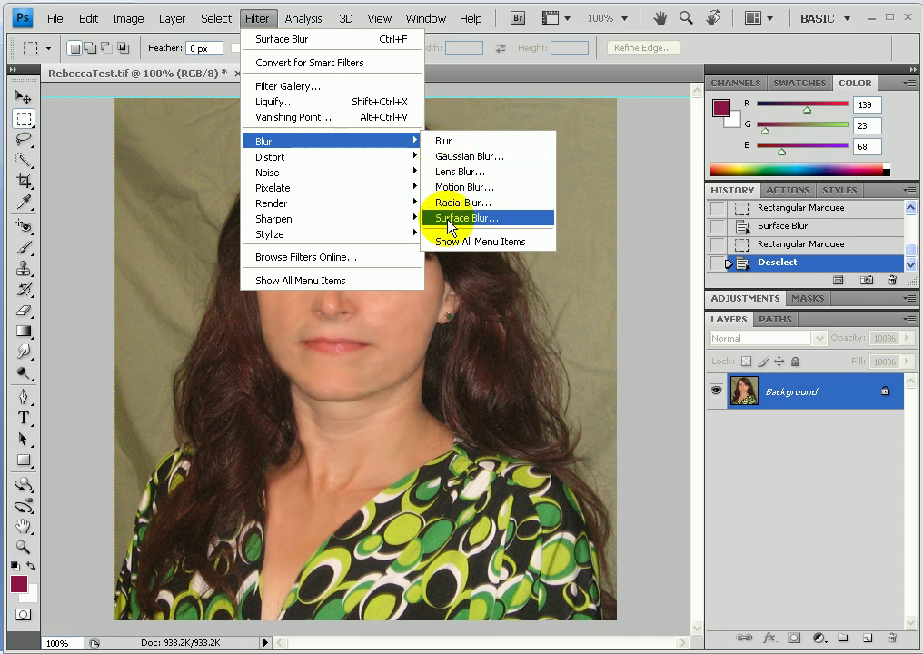
{"action": "left_click", "coordinate": [452, 222]}
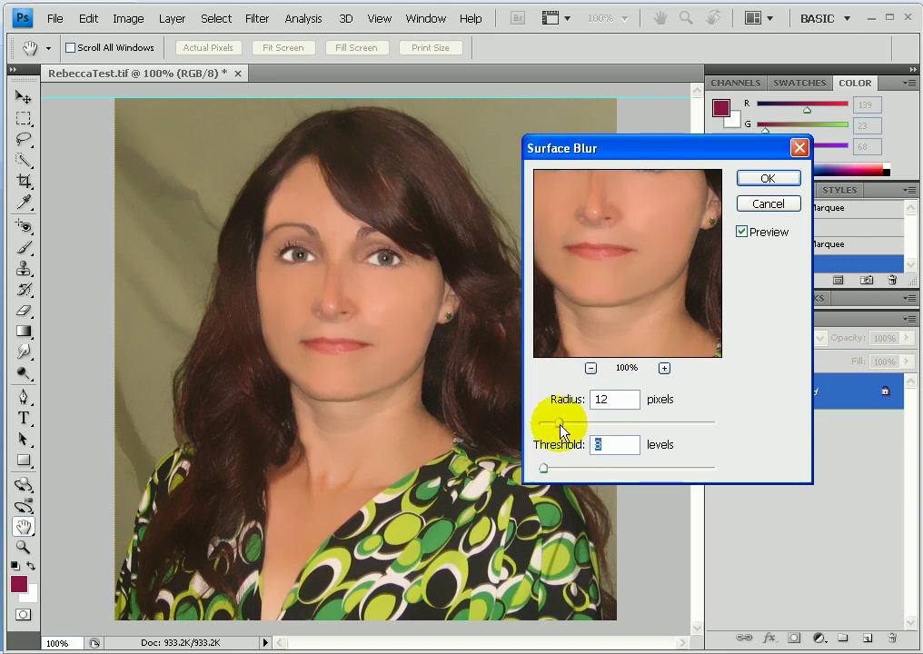
{"action": "left_click_drag", "start_coordinate": [560, 424], "coordinate": [581, 427]}
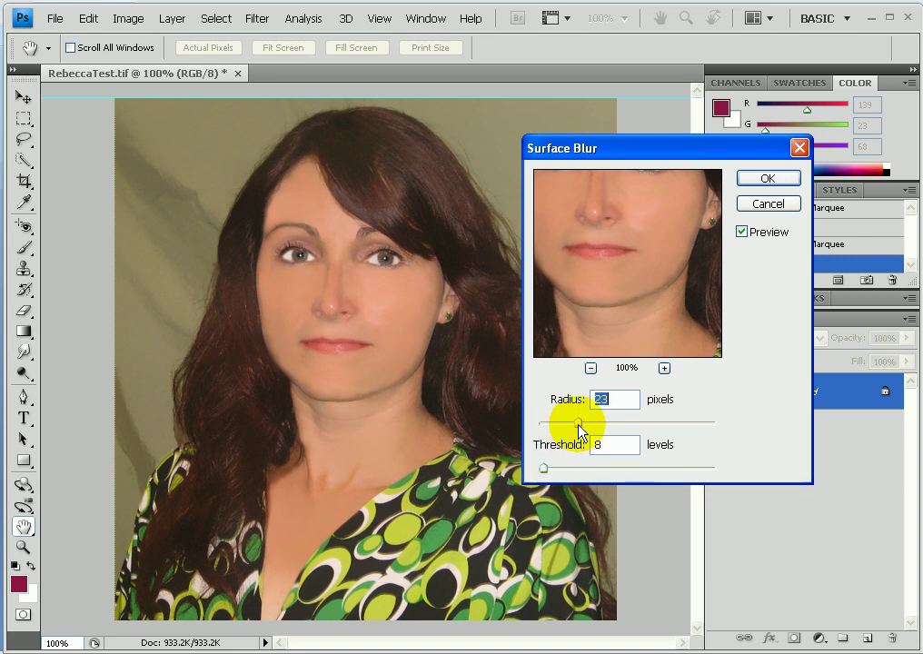
{"action": "left_click_drag", "start_coordinate": [578, 426], "coordinate": [560, 429]}
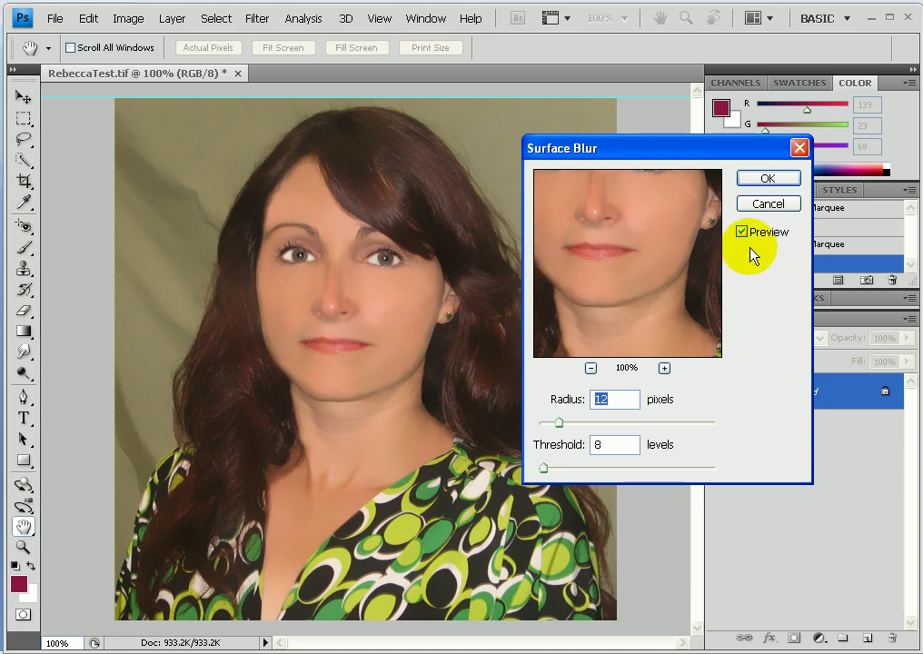
{"action": "left_click", "coordinate": [760, 182]}
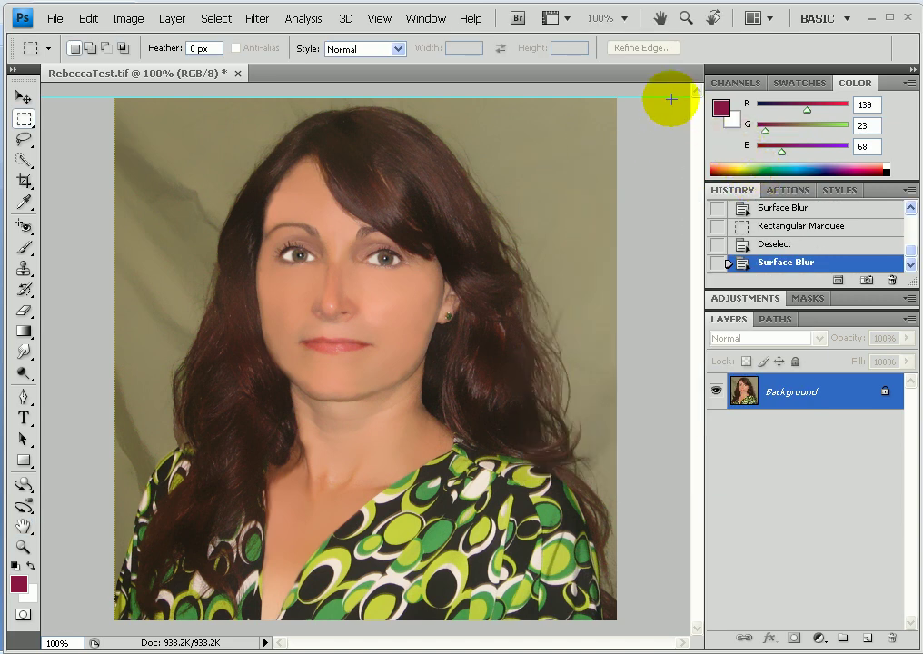
Apply the Artistic Poster Edges filter with Edge Thickness 8, Edge Intensity 0 and Posterization 6.
{"action": "left_click", "coordinate": [259, 20]}
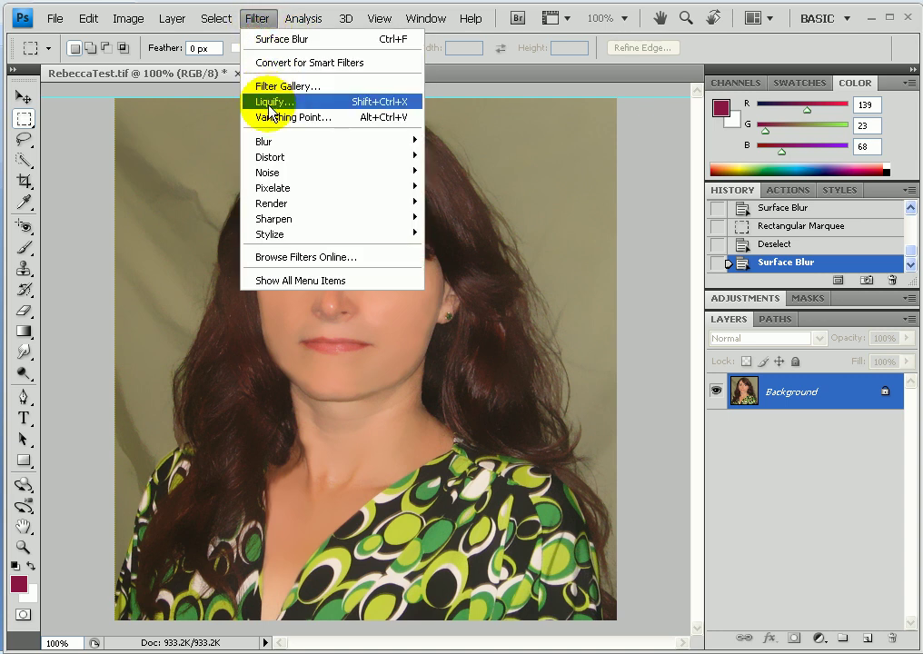
{"action": "left_click", "coordinate": [266, 282]}
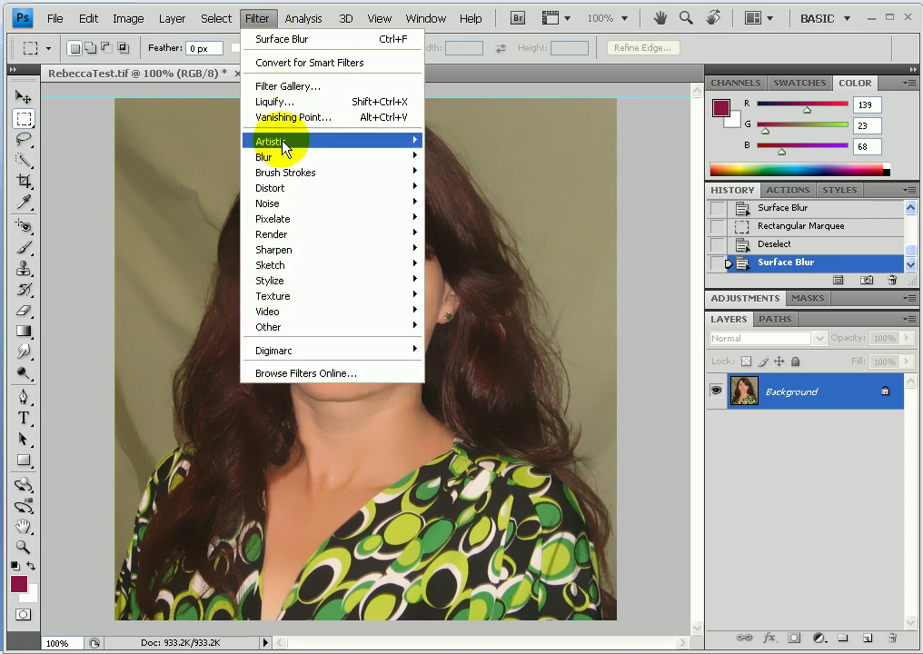
{"action": "mouse_move", "coordinate": [279, 145]}
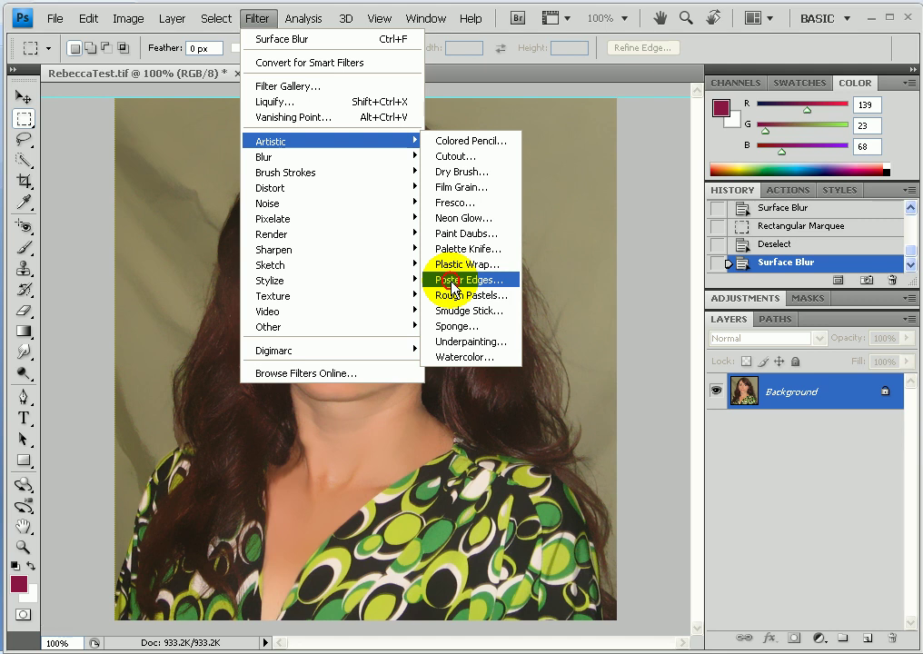
{"action": "left_click", "coordinate": [455, 282]}
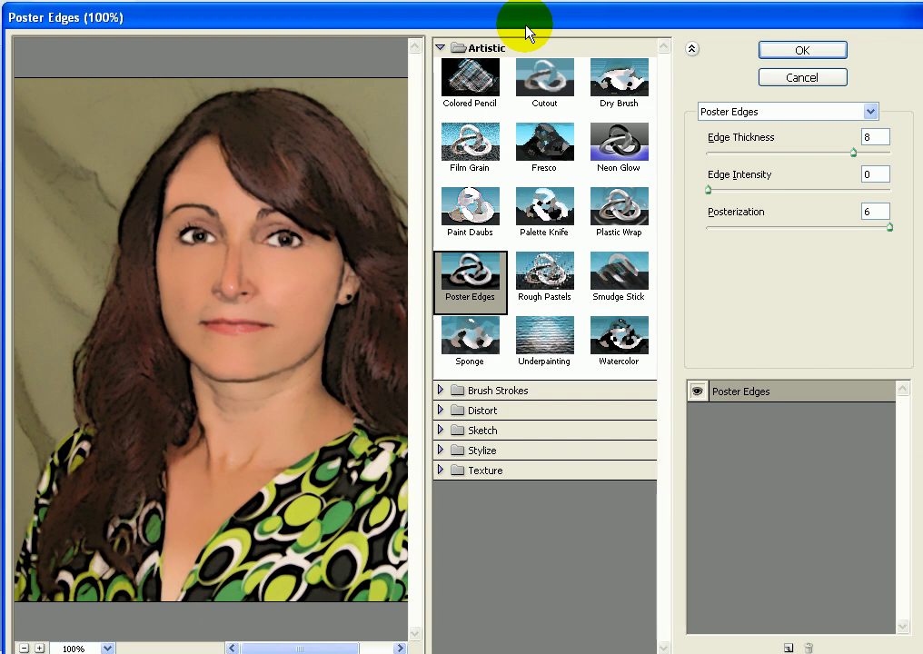
{"action": "left_click_drag", "start_coordinate": [853, 156], "coordinate": [885, 155]}
{"action": "mouse_move", "coordinate": [708, 192]}
{"action": "left_mouse_down"}
{"action": "mouse_move", "coordinate": [816, 194]}
{"action": "mouse_move", "coordinate": [711, 195]}
{"action": "left_mouse_up"}
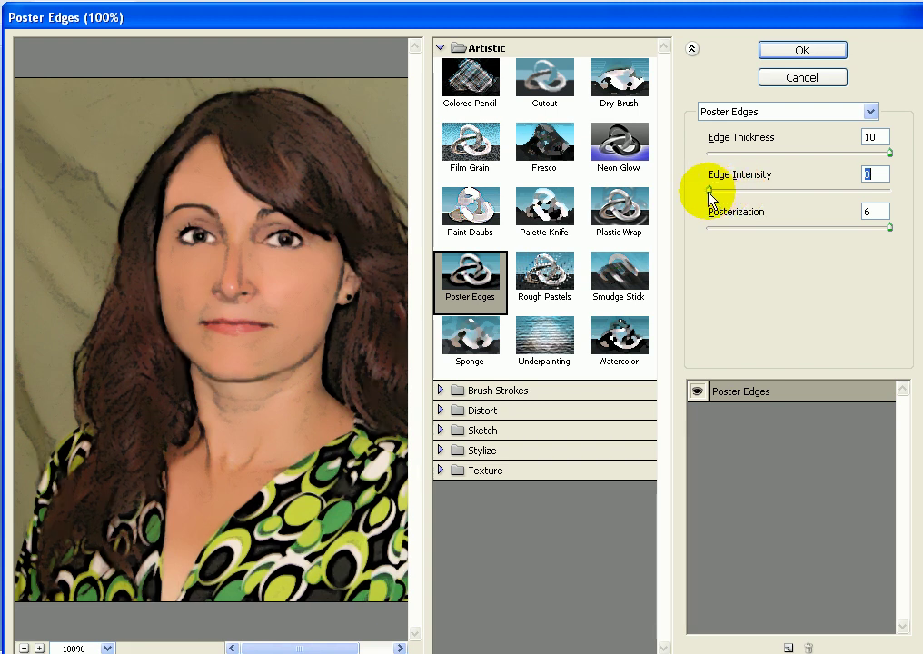
{"action": "mouse_move", "coordinate": [890, 228]}
{"action": "left_mouse_down"}
{"action": "mouse_move", "coordinate": [736, 231]}
{"action": "mouse_move", "coordinate": [892, 232]}
{"action": "left_mouse_up"}
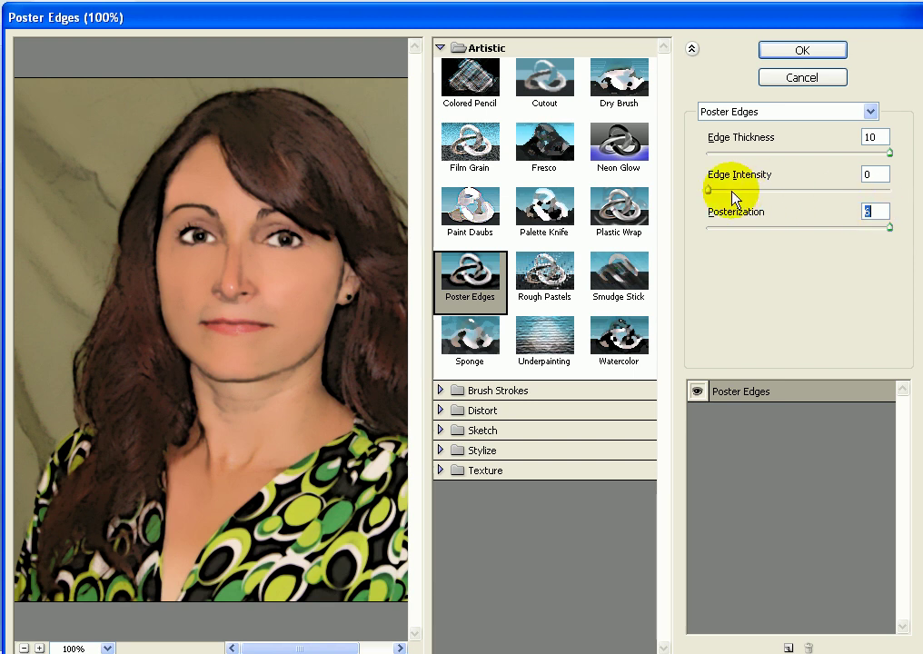
{"action": "left_click", "coordinate": [711, 189]}
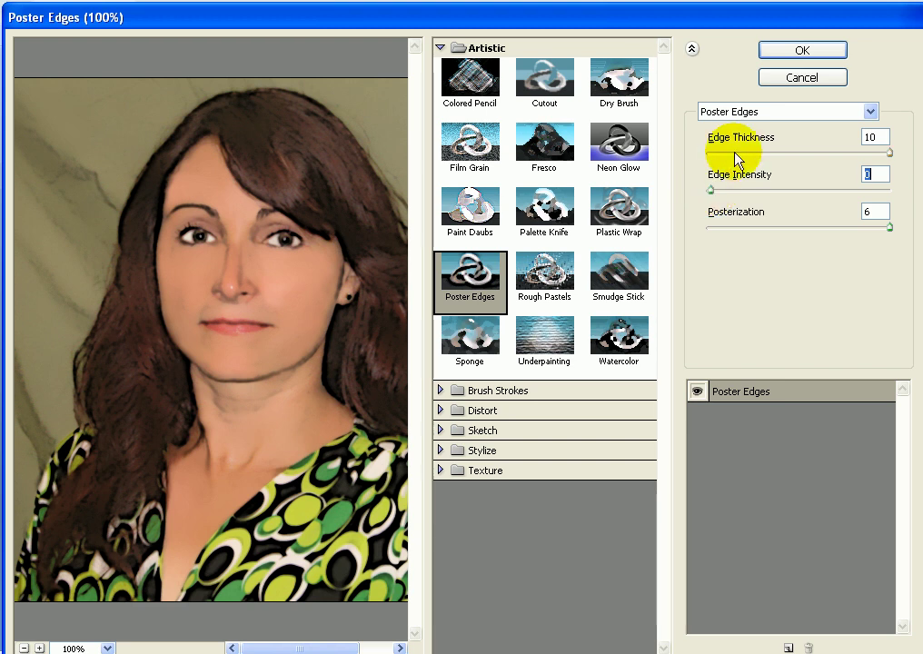
{"action": "left_click", "coordinate": [889, 155]}
{"action": "left_click_drag", "start_coordinate": [888, 155], "coordinate": [822, 158]}
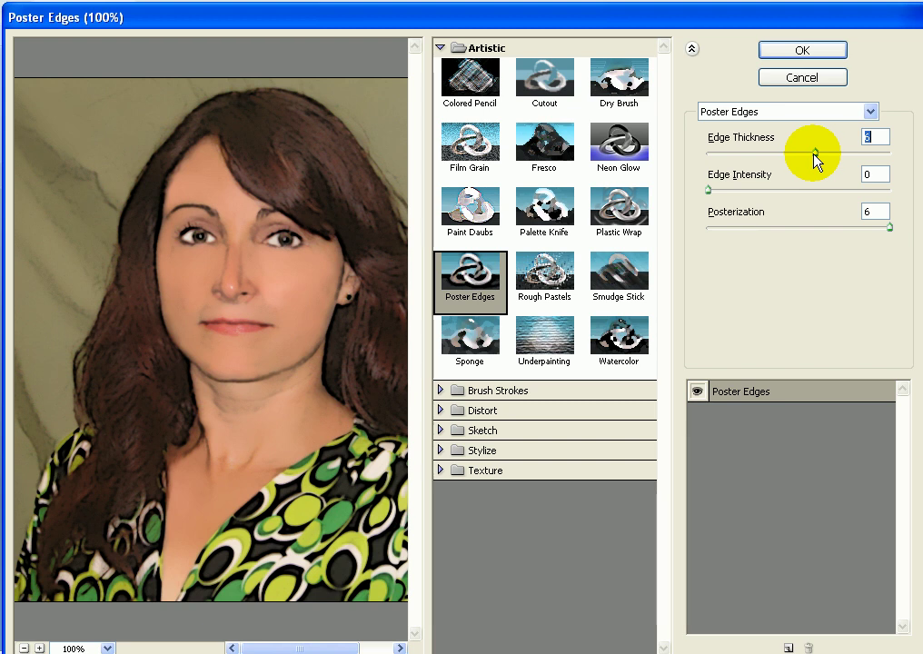
{"action": "left_click_drag", "start_coordinate": [822, 154], "coordinate": [843, 157]}
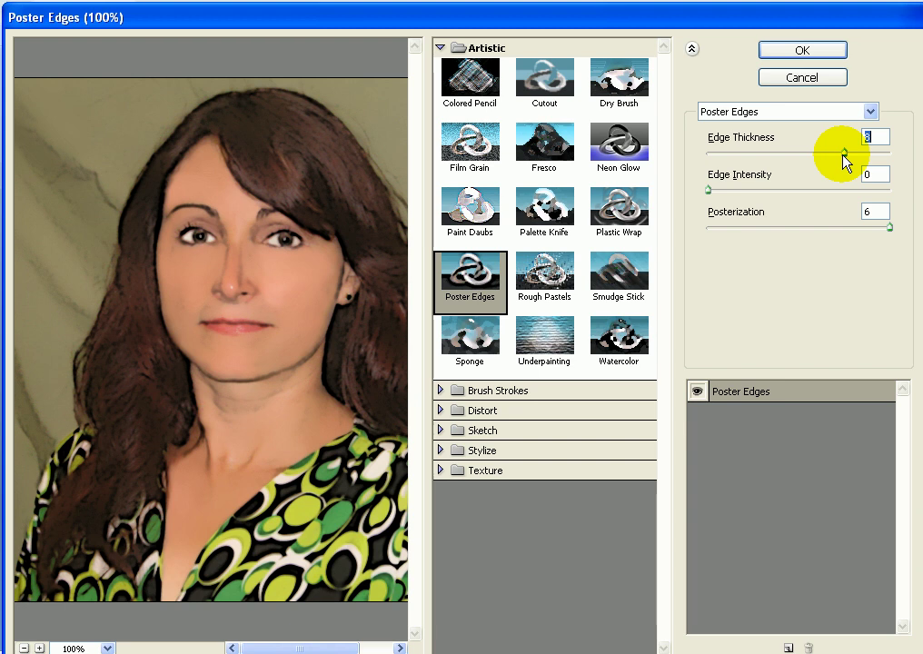
{"action": "left_click", "coordinate": [788, 52]}
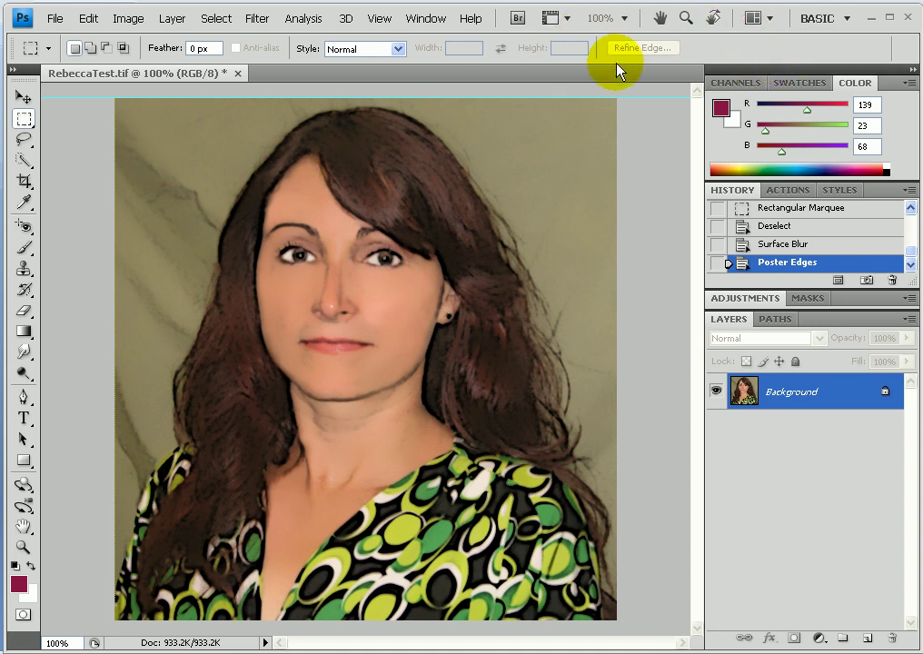
Open the Smart Sharpen filter for the portrait and reposition its dialog over the image.
{"action": "left_click", "coordinate": [255, 18]}
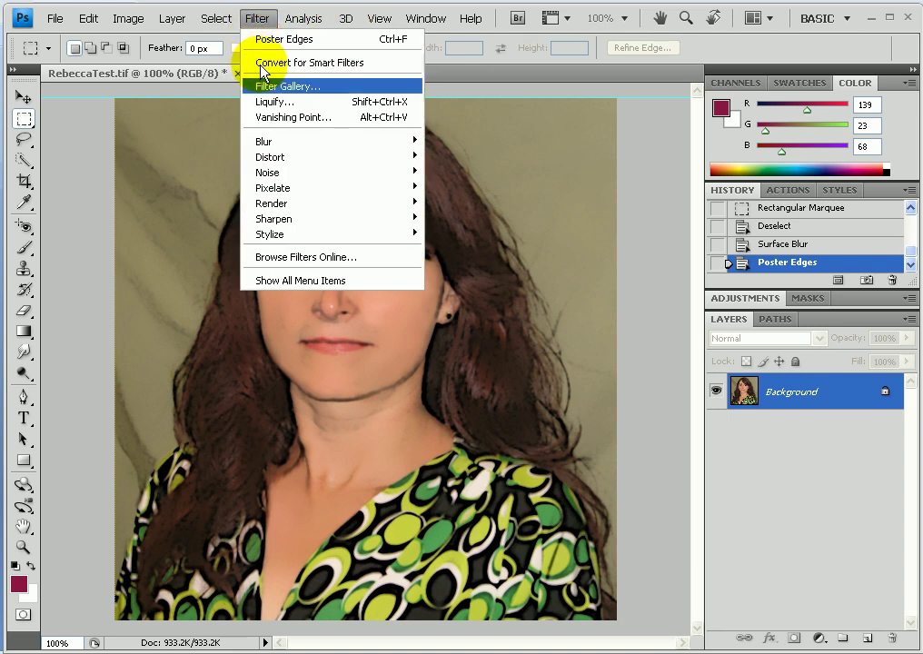
{"action": "mouse_move", "coordinate": [261, 221]}
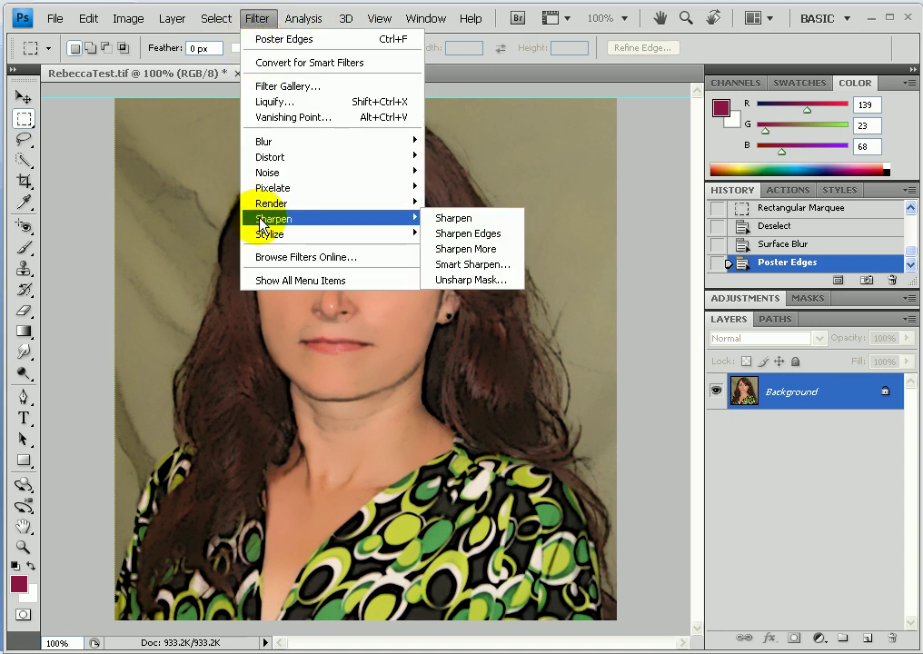
{"action": "left_click", "coordinate": [469, 265]}
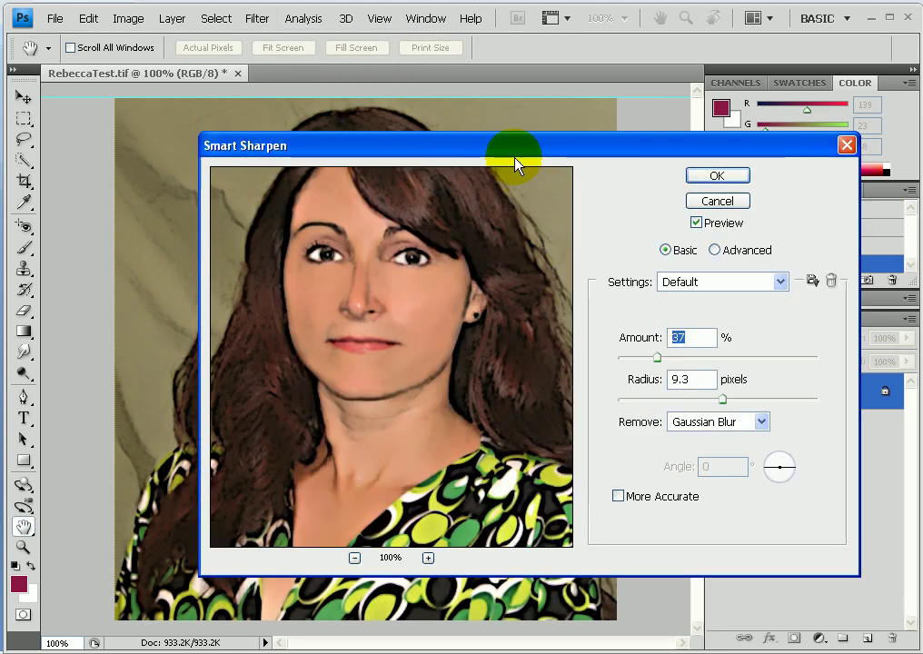
{"action": "left_click_drag", "start_coordinate": [514, 149], "coordinate": [488, 109]}
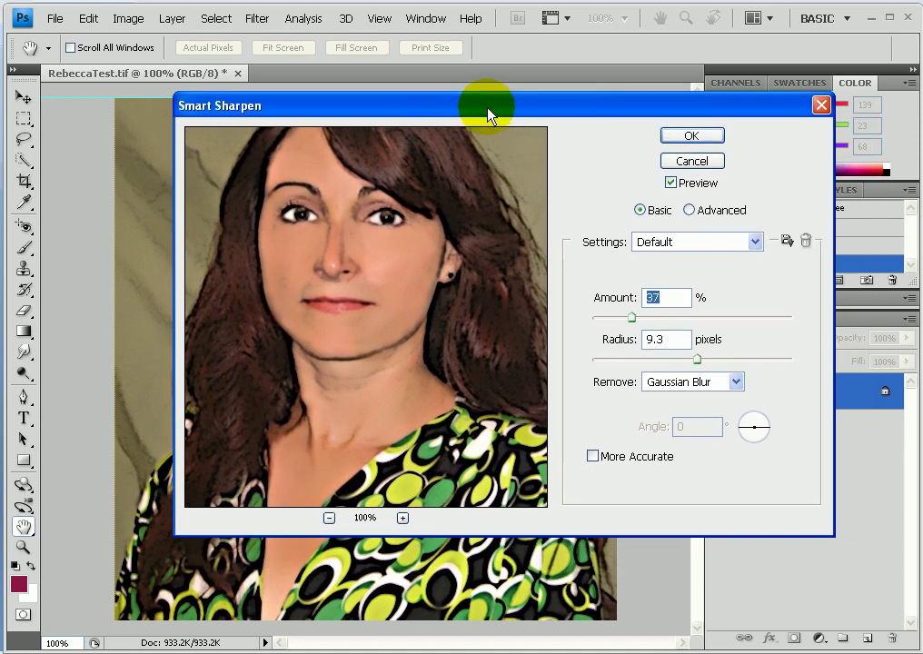
Try Smart Sharpen amounts of 39% and 71% with larger radii of 53.5 and 15.1 pixels.
{"action": "left_click", "coordinate": [632, 317]}
{"action": "mouse_move", "coordinate": [631, 318]}
{"action": "left_mouse_down"}
{"action": "mouse_move", "coordinate": [666, 317]}
{"action": "mouse_move", "coordinate": [621, 318]}
{"action": "mouse_move", "coordinate": [670, 319]}
{"action": "mouse_move", "coordinate": [626, 319]}
{"action": "mouse_move", "coordinate": [644, 318]}
{"action": "left_mouse_up"}
{"action": "left_click_drag", "start_coordinate": [673, 320], "coordinate": [634, 316]}
{"action": "left_click_drag", "start_coordinate": [697, 359], "coordinate": [785, 359]}
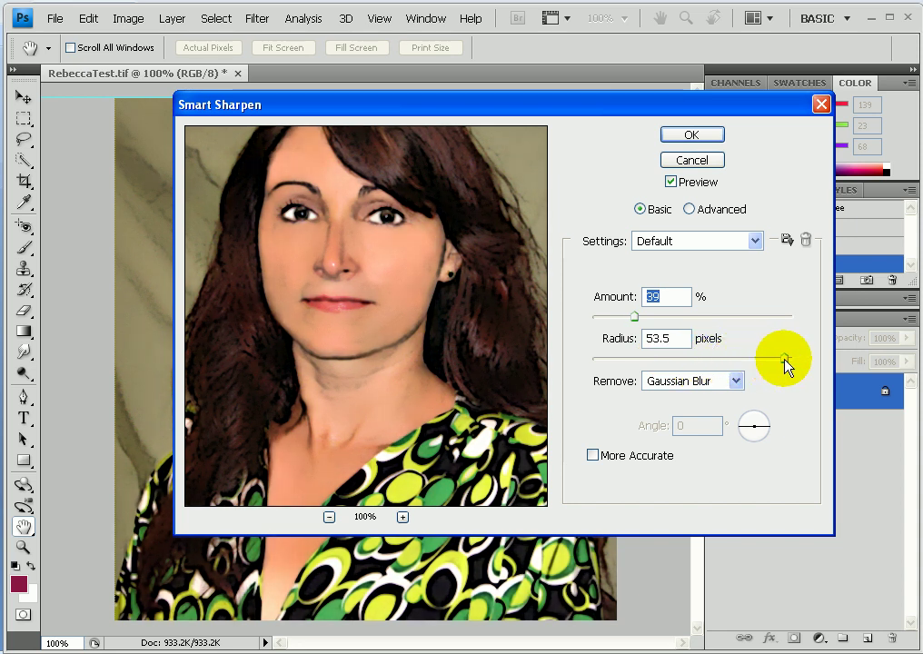
{"action": "left_click_drag", "start_coordinate": [785, 360], "coordinate": [731, 363]}
{"action": "left_click_drag", "start_coordinate": [634, 320], "coordinate": [670, 318]}
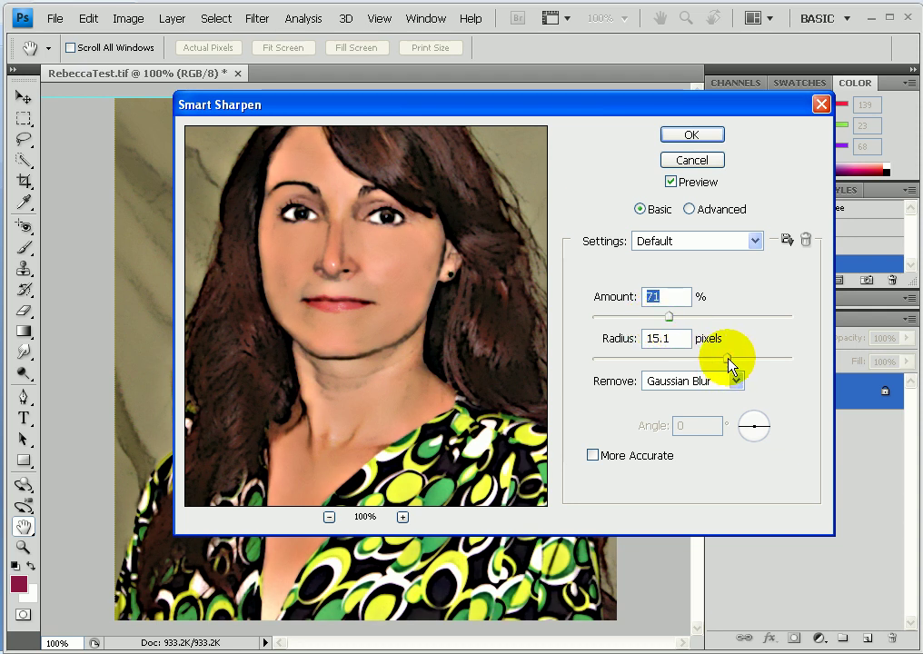
Apply Smart Sharpen with an amount of 85% and a radius of 3.8 pixels, keeping Gaussian Blur as the blur to remove.
{"action": "left_click_drag", "start_coordinate": [701, 362], "coordinate": [667, 358]}
{"action": "mouse_move", "coordinate": [669, 316]}
{"action": "left_mouse_down"}
{"action": "mouse_move", "coordinate": [714, 325]}
{"action": "mouse_move", "coordinate": [655, 315]}
{"action": "mouse_move", "coordinate": [630, 323]}
{"action": "mouse_move", "coordinate": [685, 319]}
{"action": "left_mouse_up"}
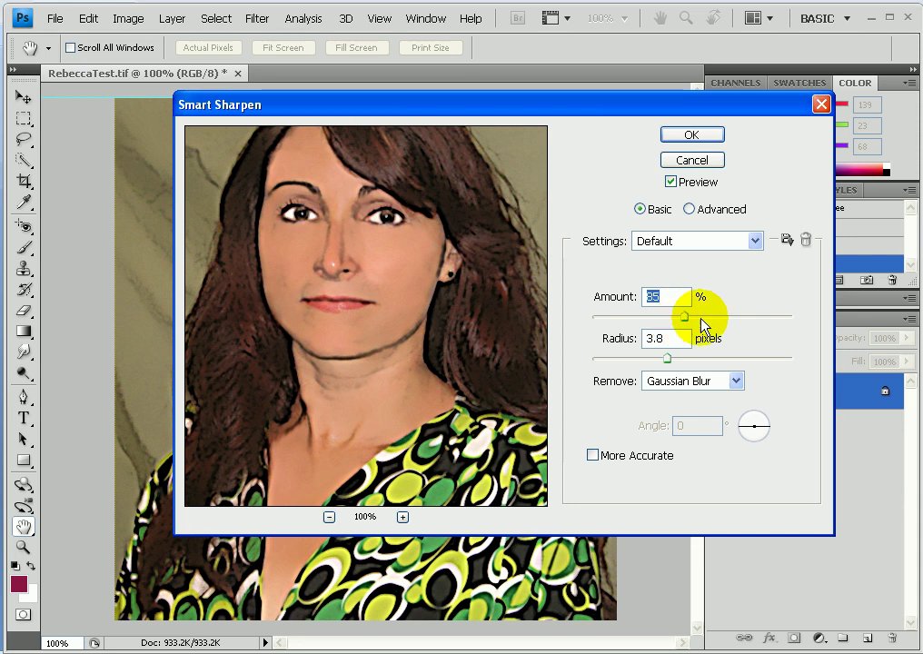
{"action": "left_click", "coordinate": [735, 381]}
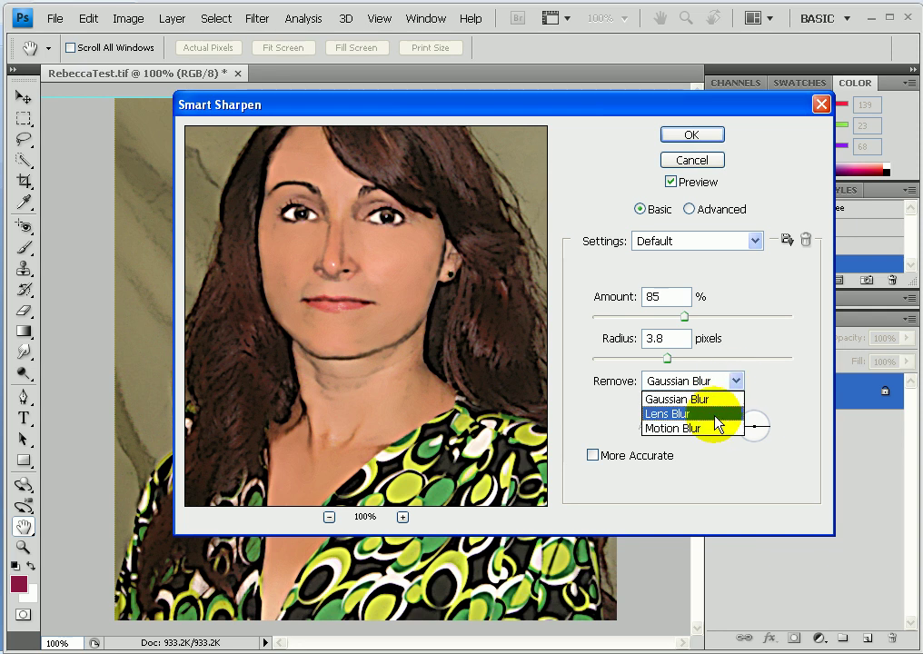
{"action": "left_click", "coordinate": [759, 373]}
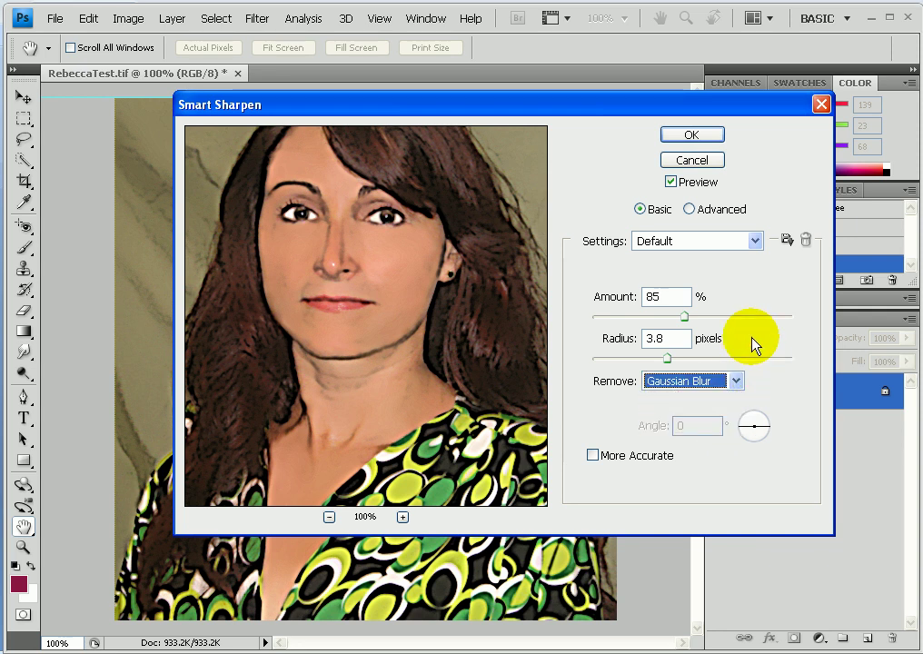
{"action": "left_click", "coordinate": [700, 136]}
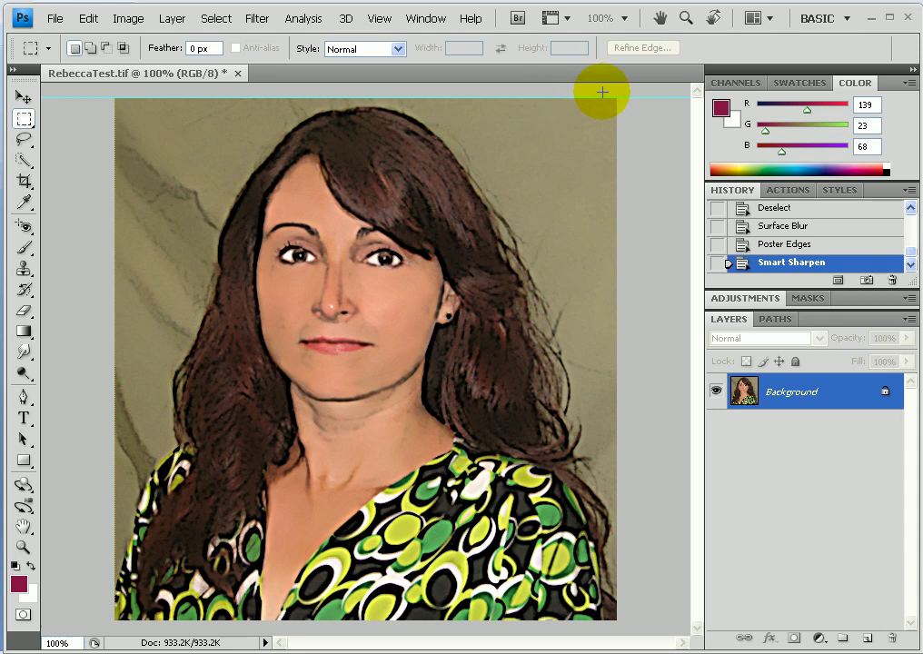
Apply the Sharpen Edges filter to the portrait.
{"action": "left_click", "coordinate": [260, 19]}
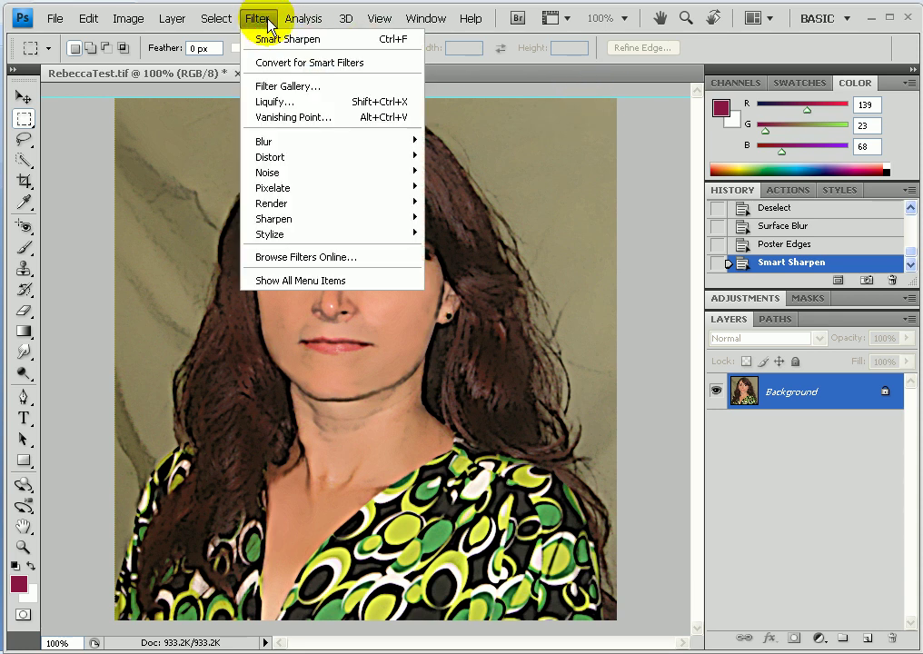
{"action": "mouse_move", "coordinate": [269, 209]}
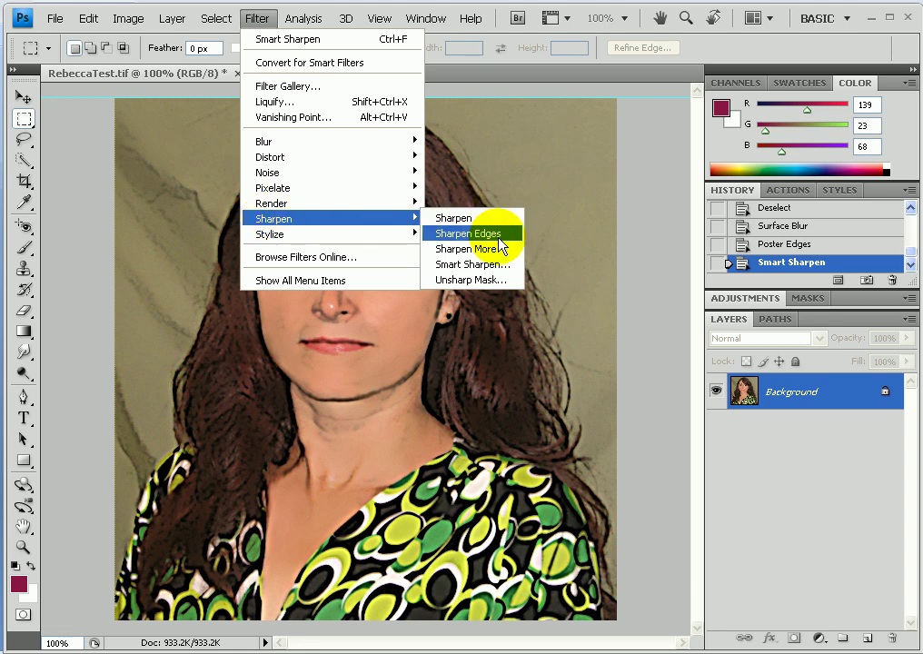
{"action": "left_click", "coordinate": [503, 233]}
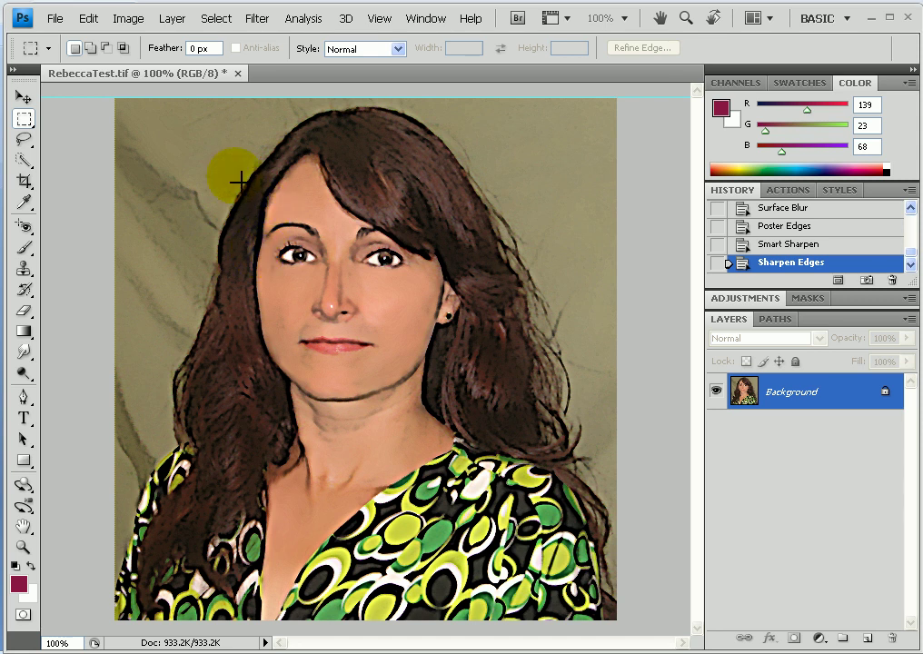
Select the Clone Stamp tool and set its brush diameter to 17 px.
{"action": "left_click", "coordinate": [33, 280]}
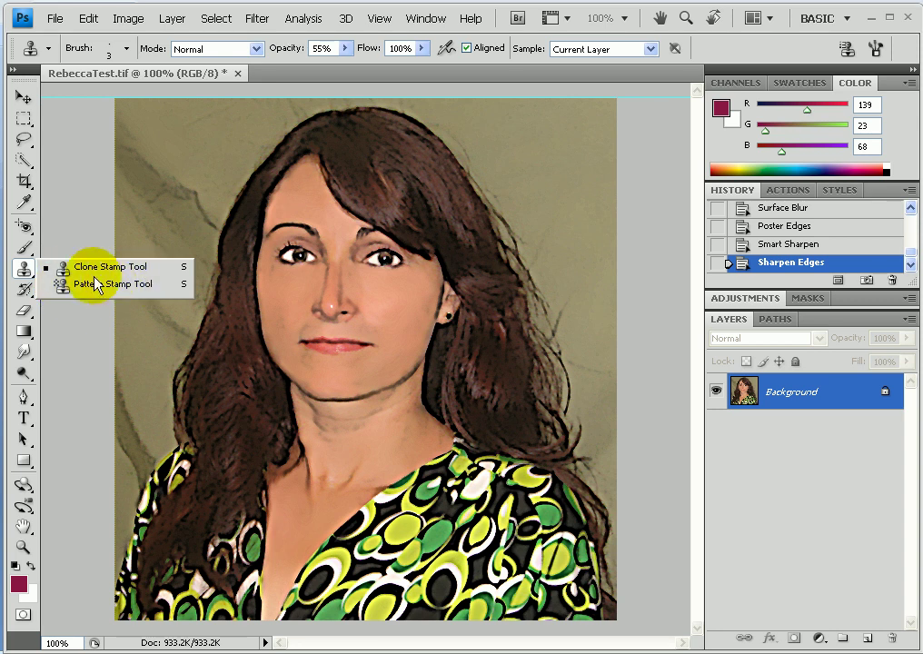
{"action": "left_click", "coordinate": [65, 269]}
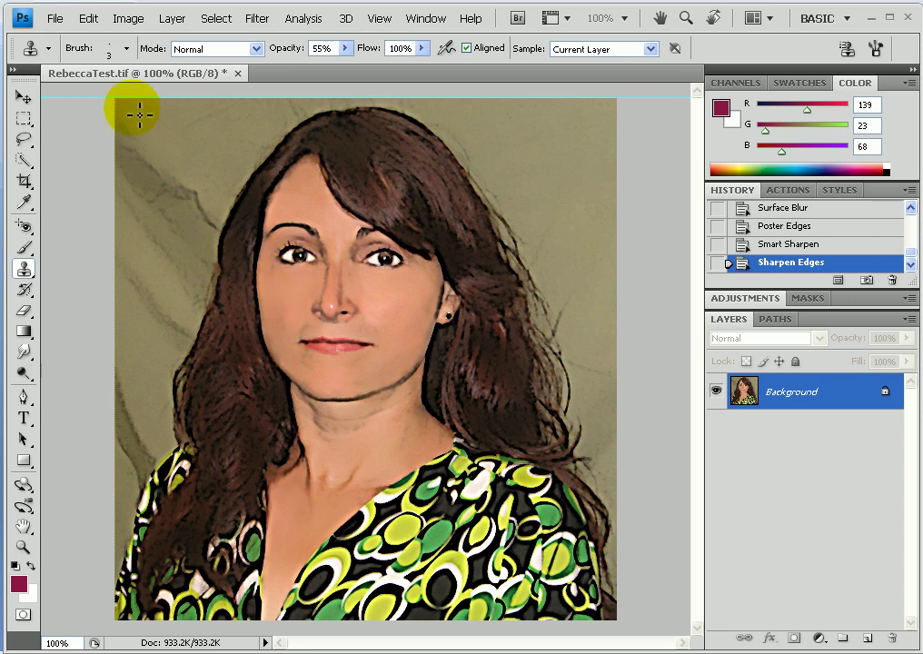
{"action": "left_click", "coordinate": [126, 49]}
{"action": "left_click_drag", "start_coordinate": [33, 97], "coordinate": [45, 97]}
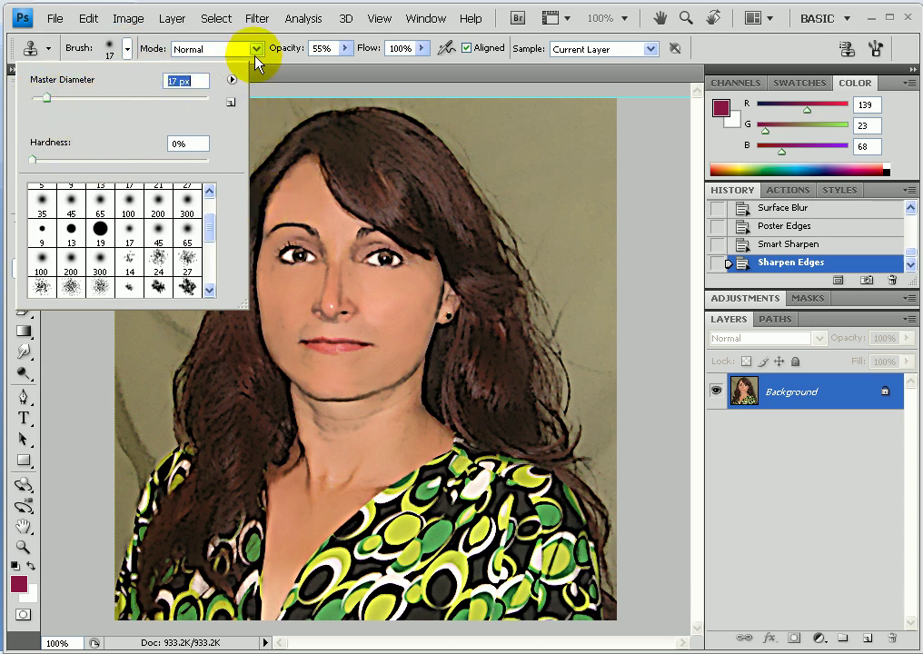
Close the brush settings and set the Clone Stamp opacity to 85%.
{"action": "left_click", "coordinate": [227, 48]}
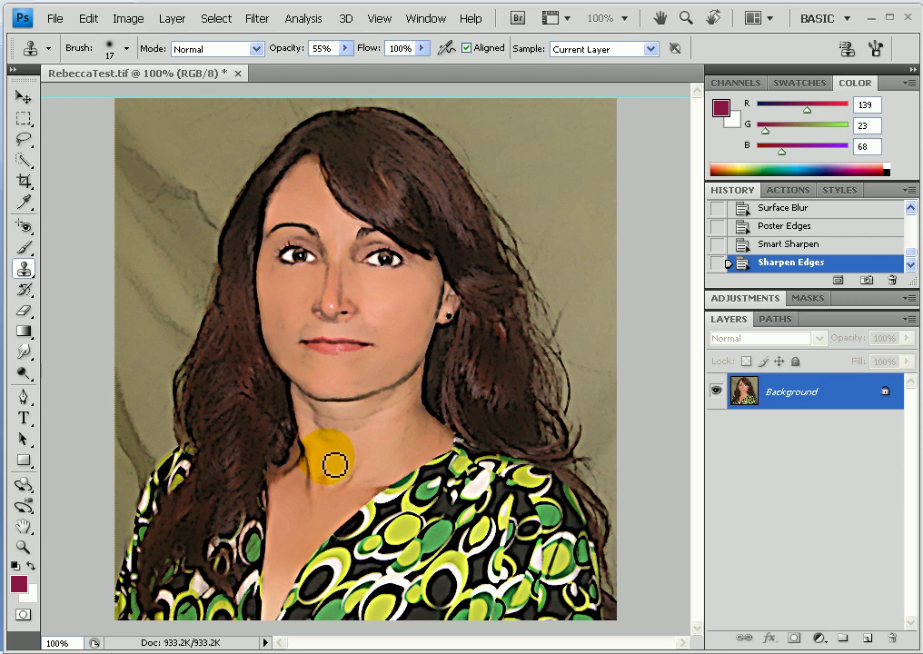
{"action": "left_click", "coordinate": [347, 48]}
{"action": "left_click_drag", "start_coordinate": [346, 68], "coordinate": [374, 76]}
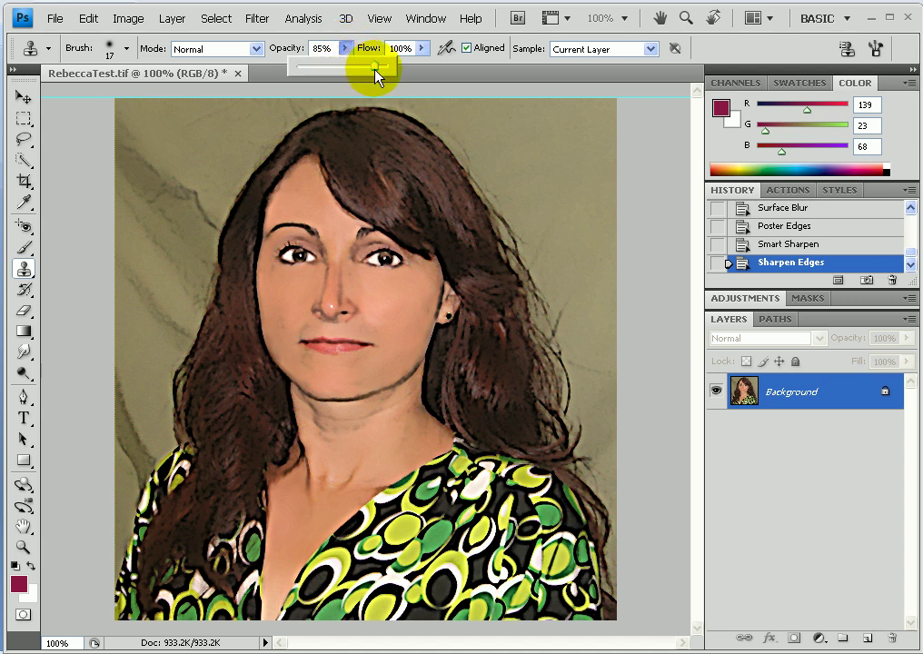
Clone clean skin over the shadow lines on the neck below the chin and over the marks on the cheek beneath the eye.
{"action": "left_click", "coordinate": [326, 459]}
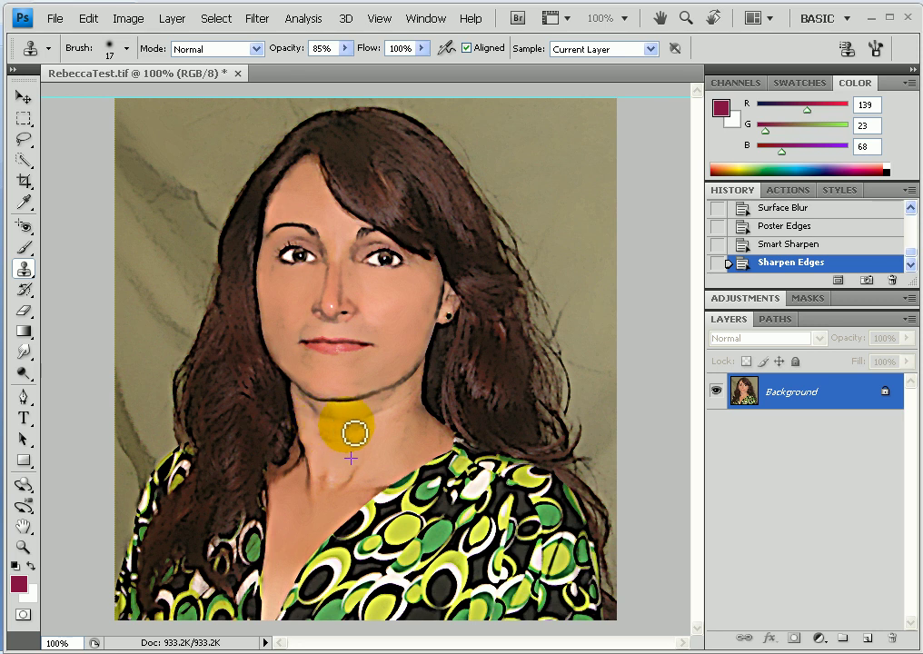
{"action": "mouse_move", "coordinate": [375, 427]}
{"action": "left_mouse_down"}
{"action": "mouse_move", "coordinate": [286, 459]}
{"action": "mouse_move", "coordinate": [334, 461]}
{"action": "mouse_move", "coordinate": [326, 443]}
{"action": "mouse_move", "coordinate": [363, 444]}
{"action": "mouse_move", "coordinate": [313, 445]}
{"action": "mouse_move", "coordinate": [339, 456]}
{"action": "mouse_move", "coordinate": [327, 434]}
{"action": "mouse_move", "coordinate": [375, 434]}
{"action": "mouse_move", "coordinate": [334, 431]}
{"action": "left_mouse_up"}
{"action": "left_click", "coordinate": [324, 449], "text": "alt"}
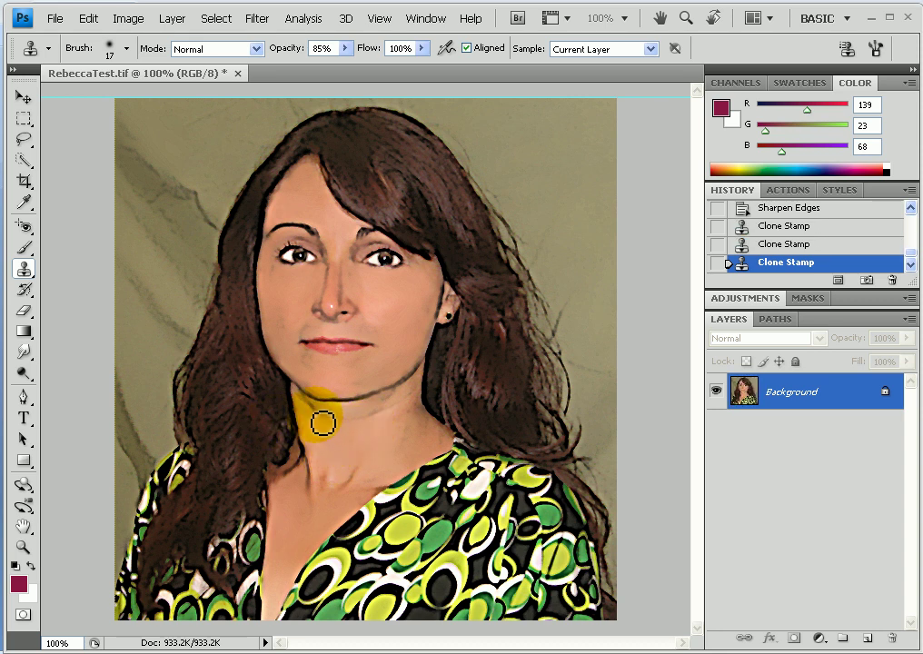
{"action": "mouse_move", "coordinate": [319, 417]}
{"action": "left_mouse_down"}
{"action": "mouse_move", "coordinate": [362, 425]}
{"action": "mouse_move", "coordinate": [333, 431]}
{"action": "mouse_move", "coordinate": [326, 449]}
{"action": "mouse_move", "coordinate": [334, 453]}
{"action": "mouse_move", "coordinate": [325, 445]}
{"action": "mouse_move", "coordinate": [400, 414]}
{"action": "left_mouse_up"}
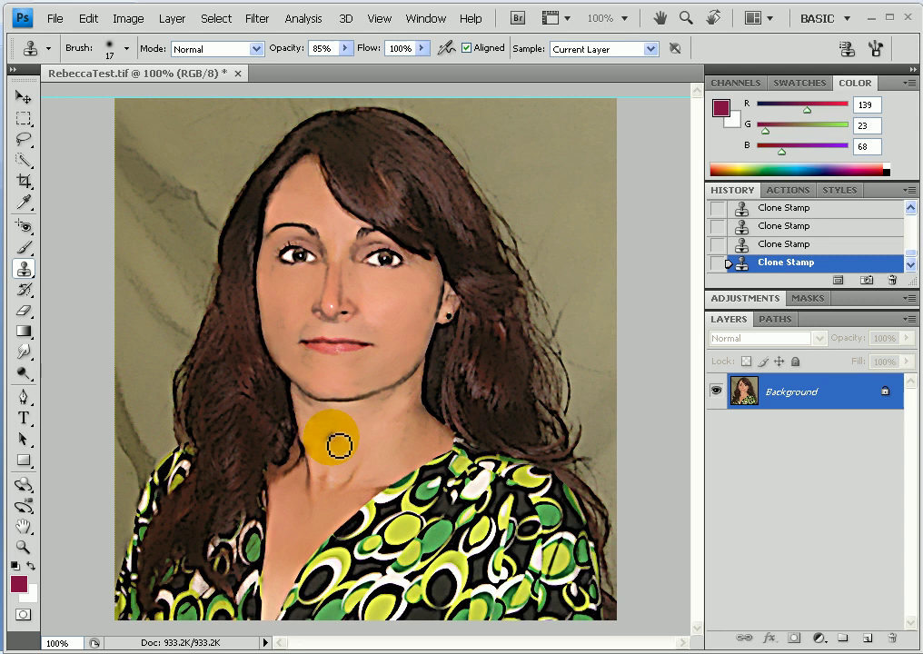
{"action": "mouse_move", "coordinate": [336, 443]}
{"action": "left_mouse_down"}
{"action": "mouse_move", "coordinate": [305, 404]}
{"action": "mouse_move", "coordinate": [322, 423]}
{"action": "left_mouse_up"}
{"action": "left_click", "coordinate": [368, 431], "text": "alt"}
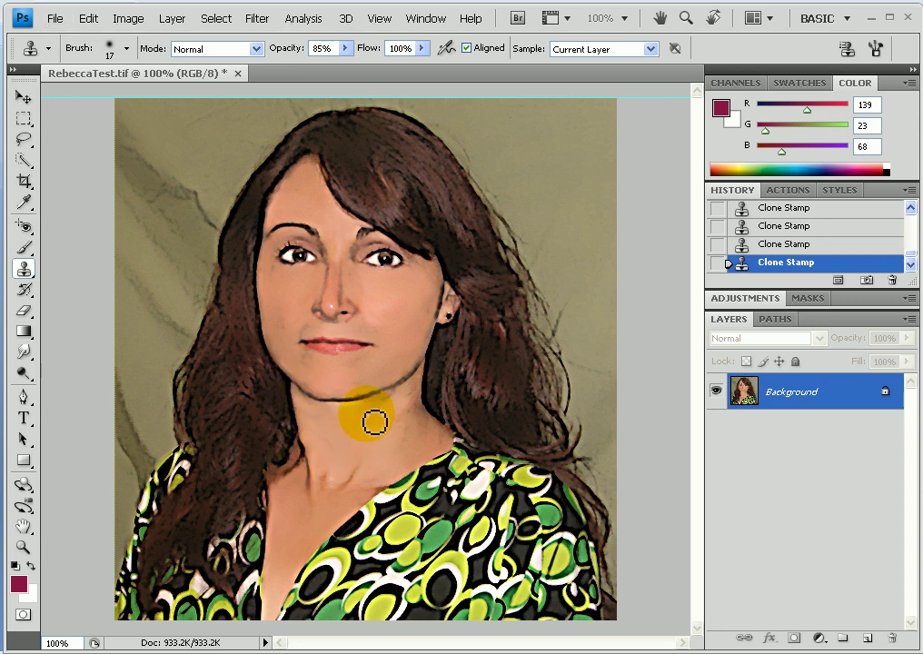
{"action": "left_click_drag", "start_coordinate": [401, 401], "coordinate": [378, 423]}
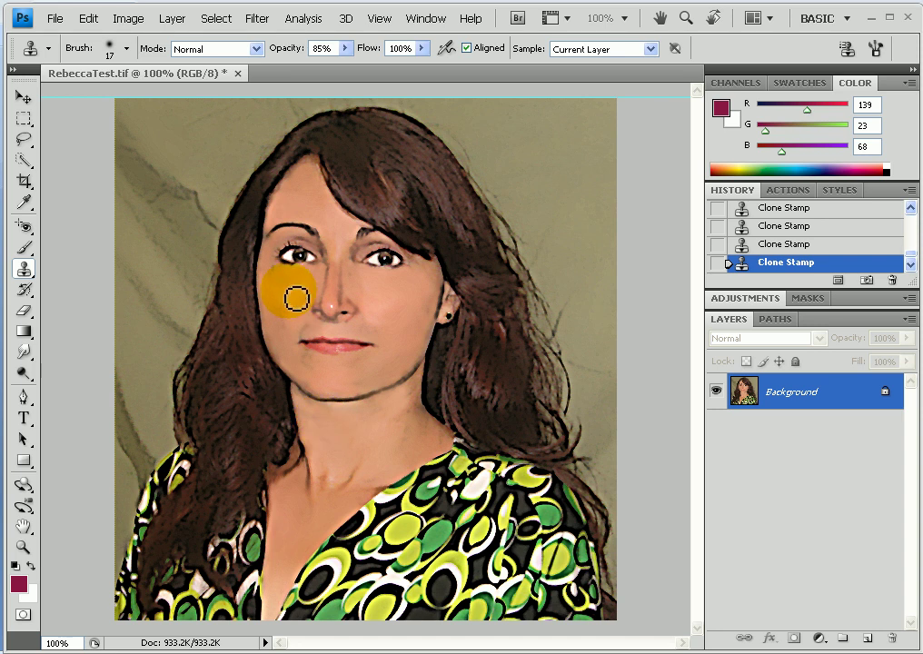
{"action": "left_click", "coordinate": [285, 328], "text": "alt"}
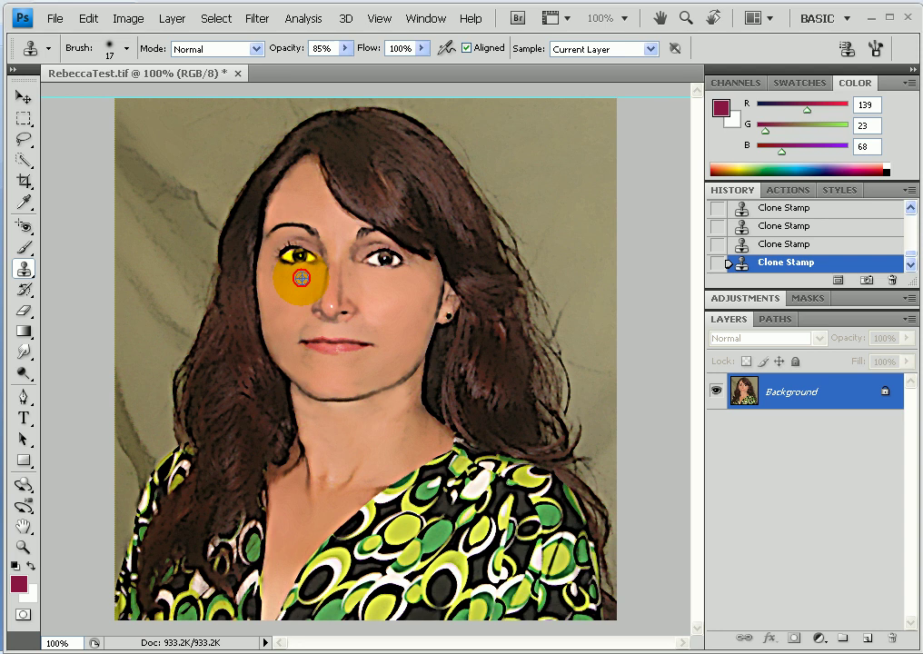
{"action": "left_click_drag", "start_coordinate": [270, 268], "coordinate": [277, 276]}
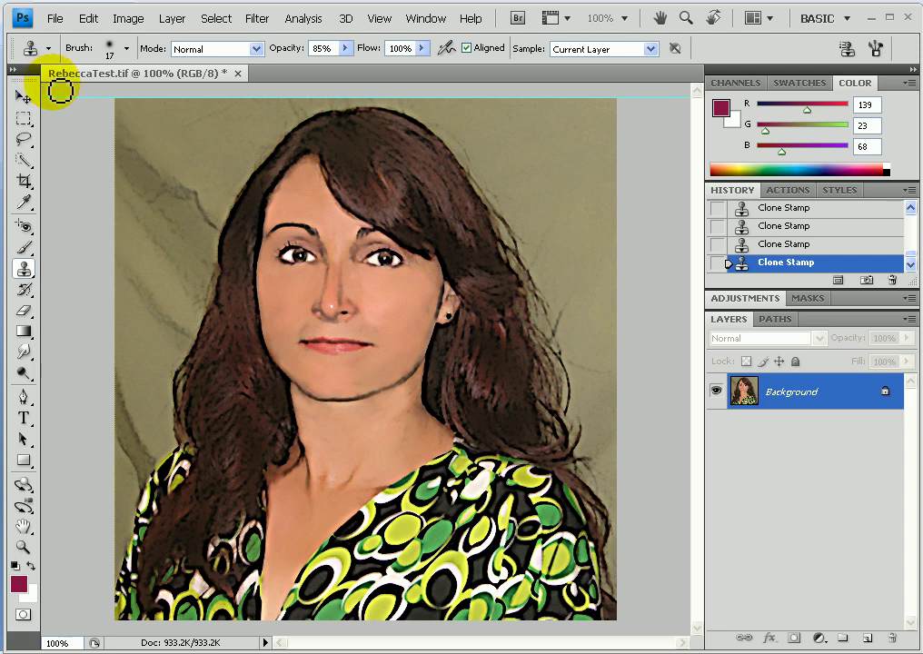
Start saving the portrait under a new name, Rebecca_Avatar, in CompuServe GIF format.
{"action": "left_click", "coordinate": [54, 18]}
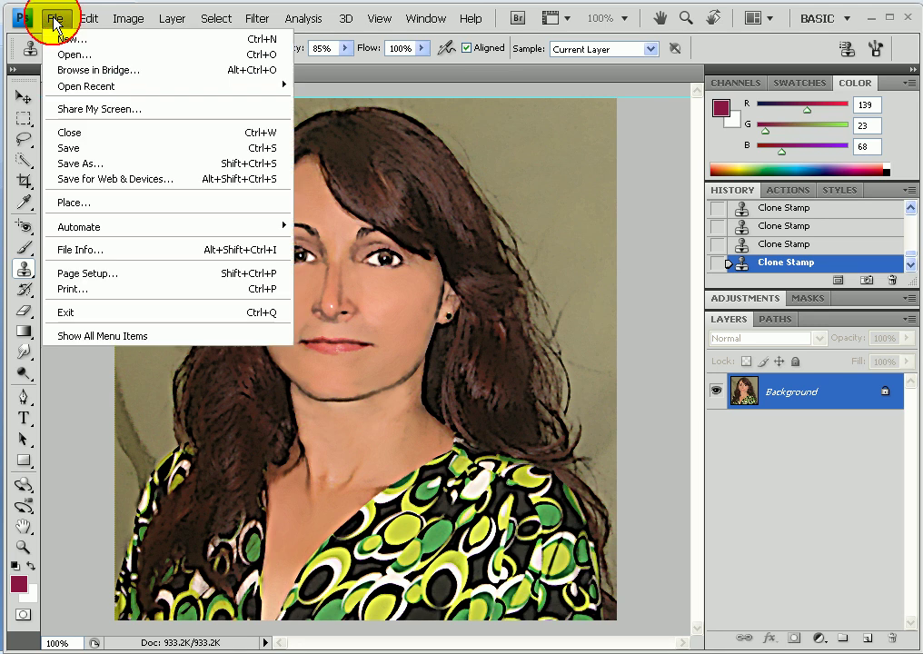
{"action": "left_click", "coordinate": [78, 164]}
{"action": "left_click", "coordinate": [496, 369]}
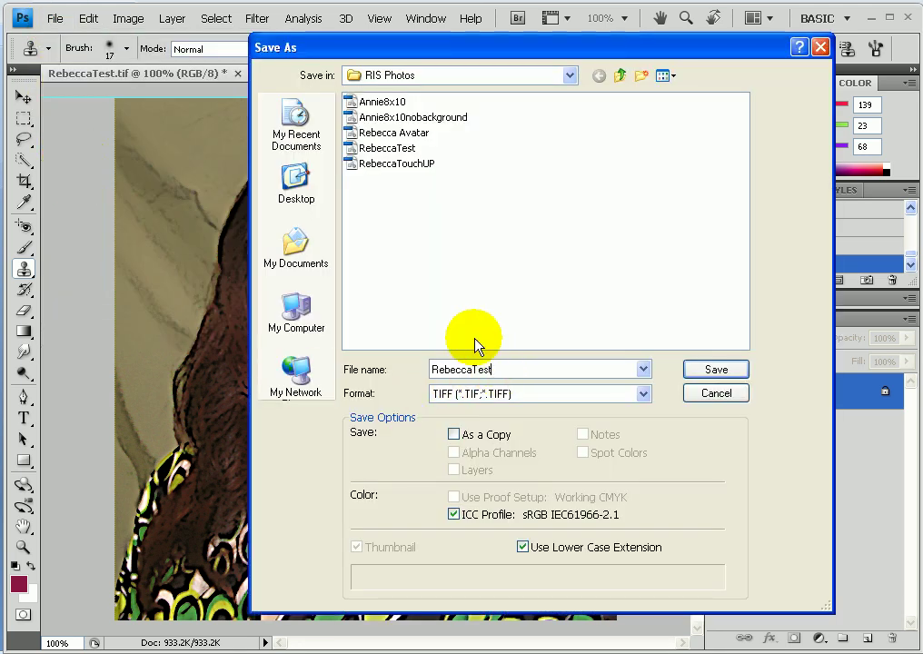
{"action": "key", "text": "BackSpace"}
{"action": "key", "text": "BackSpace"}
{"action": "key", "text": "BackSpace"}
{"action": "key", "text": "BackSpace"}
{"action": "type", "text": "_Avata"}
{"action": "left_click", "coordinate": [645, 398]}
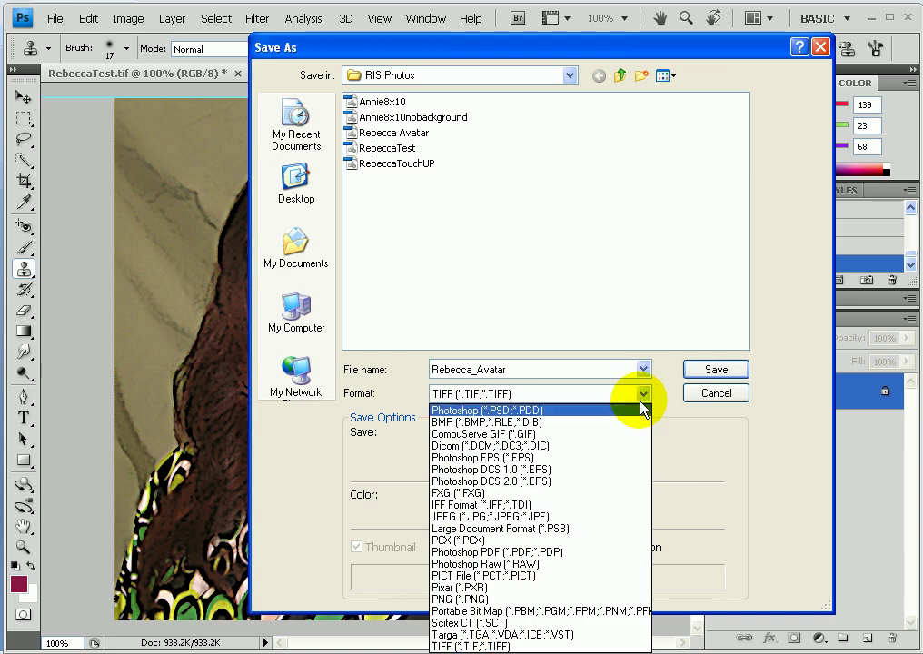
{"action": "left_click", "coordinate": [529, 436]}
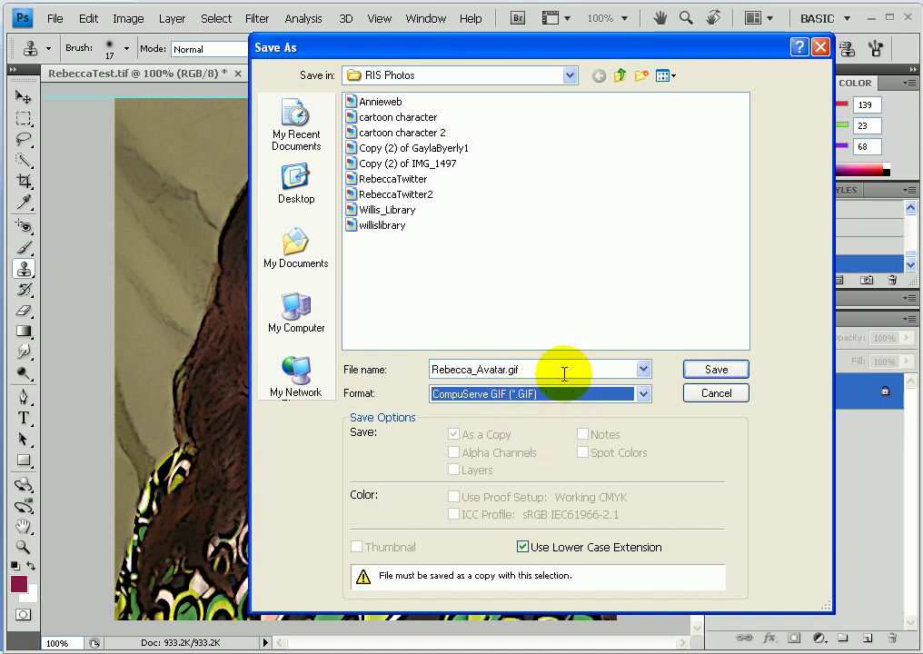
Save the GIF copy with the Local (Selective) palette, 256 colors, no dither and normal row order.
{"action": "left_click", "coordinate": [709, 375]}
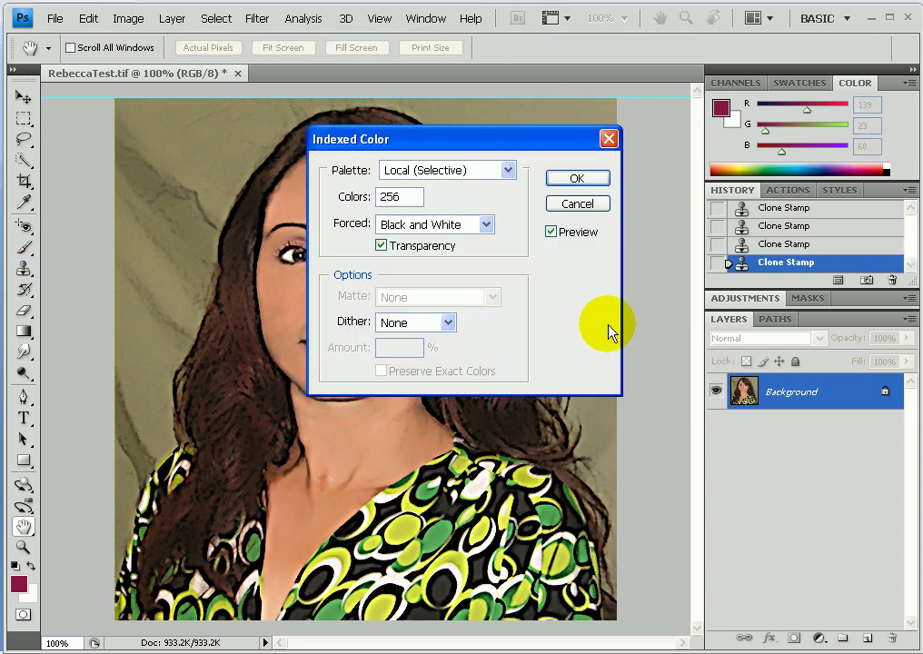
{"action": "left_click", "coordinate": [572, 179]}
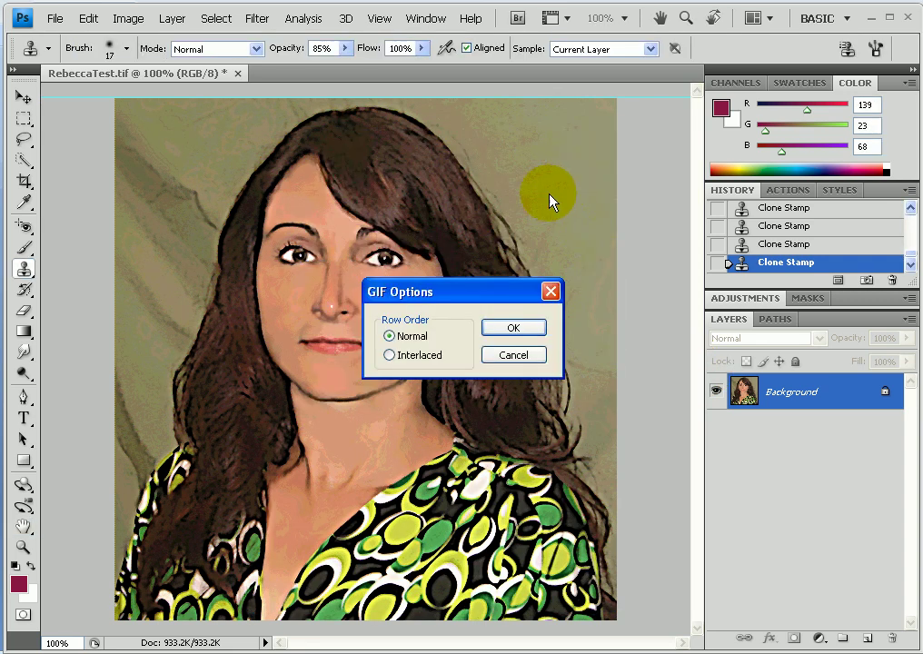
{"action": "left_click", "coordinate": [501, 332]}
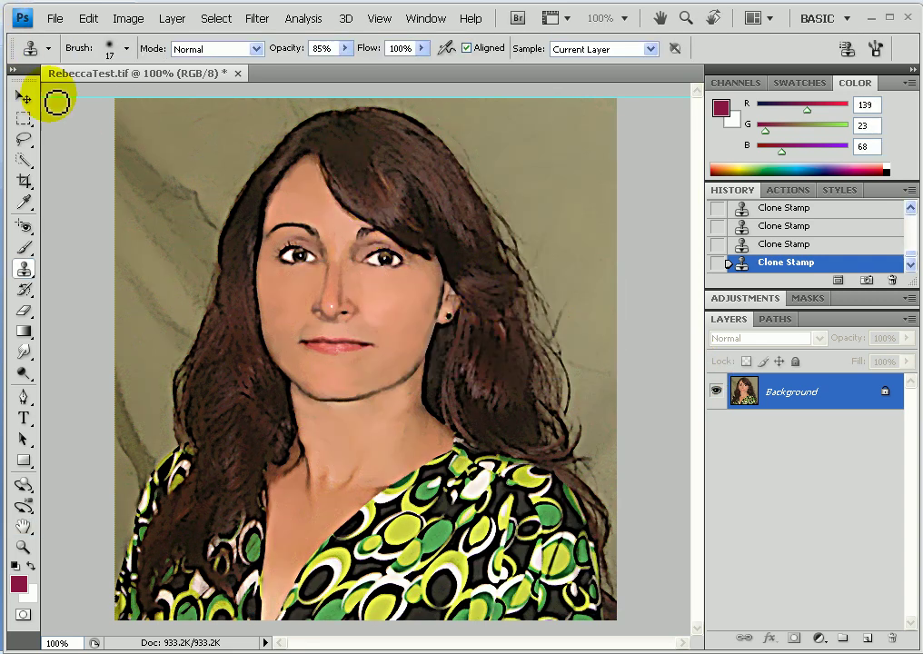